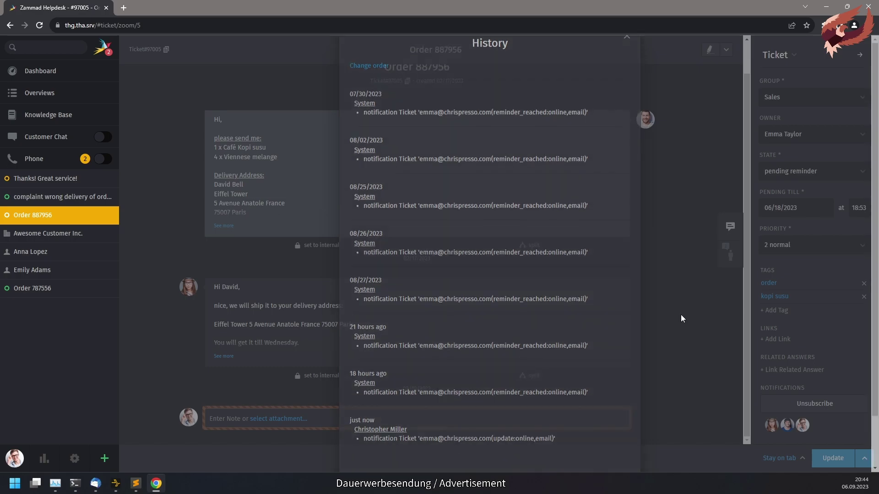
Close and reopen the ticket history to show My amazing trigger adding tags xxx and yyy
click(680, 315)
click(777, 55)
click(782, 78)
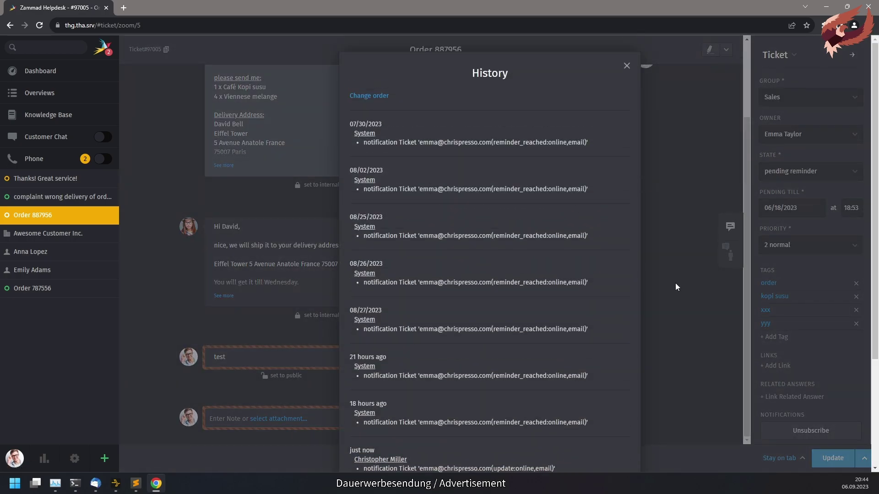
scroll(676, 288, down, 5)
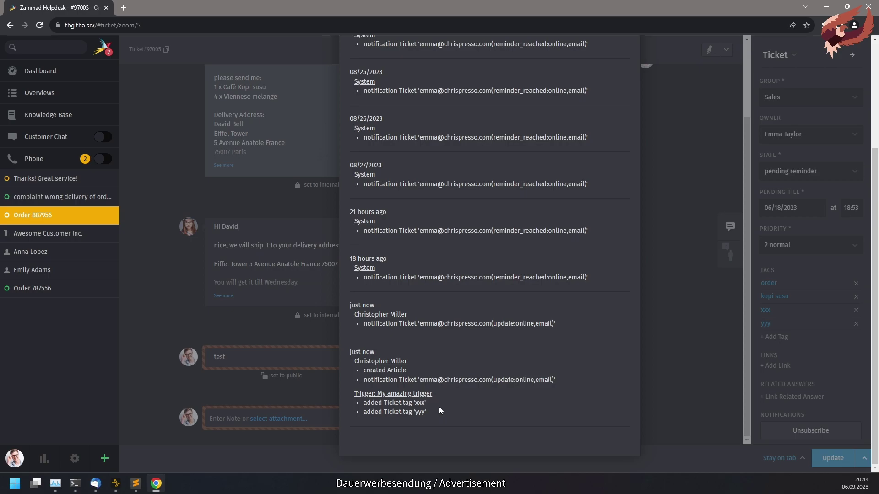
drag(436, 412, 353, 393)
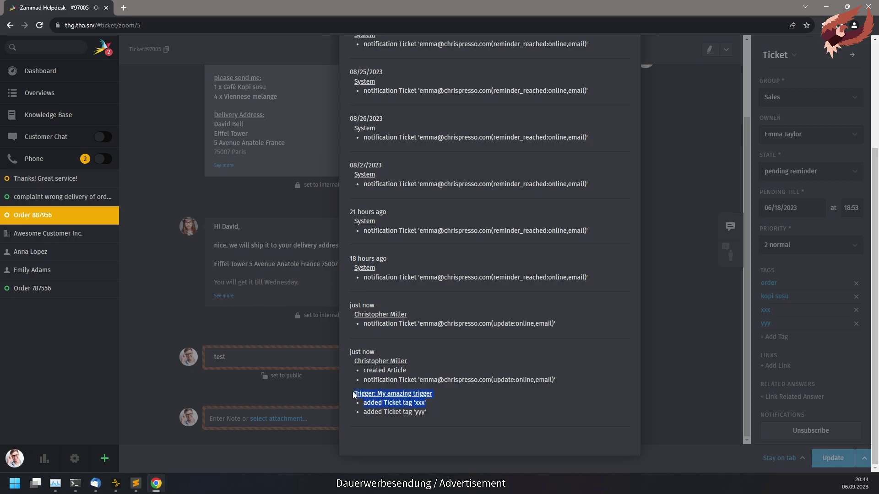
click(433, 396)
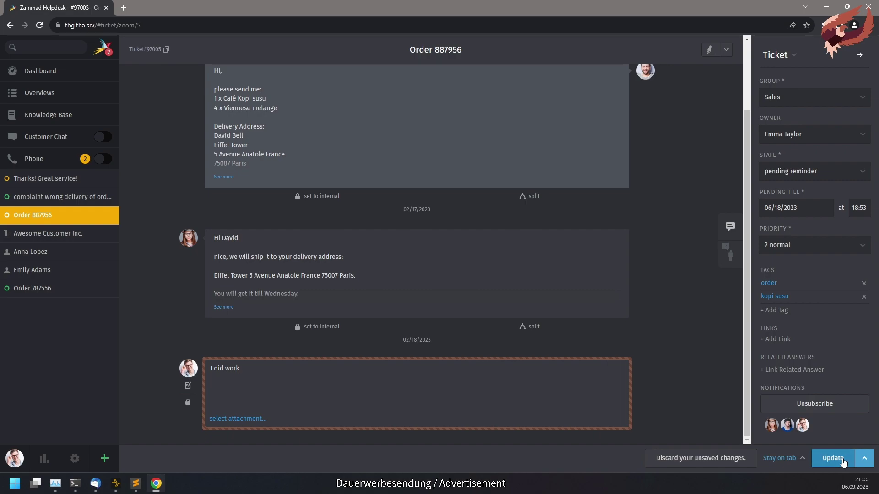
Switch time accounting to a custom 'coffees' unit and save the setting
click(843, 460)
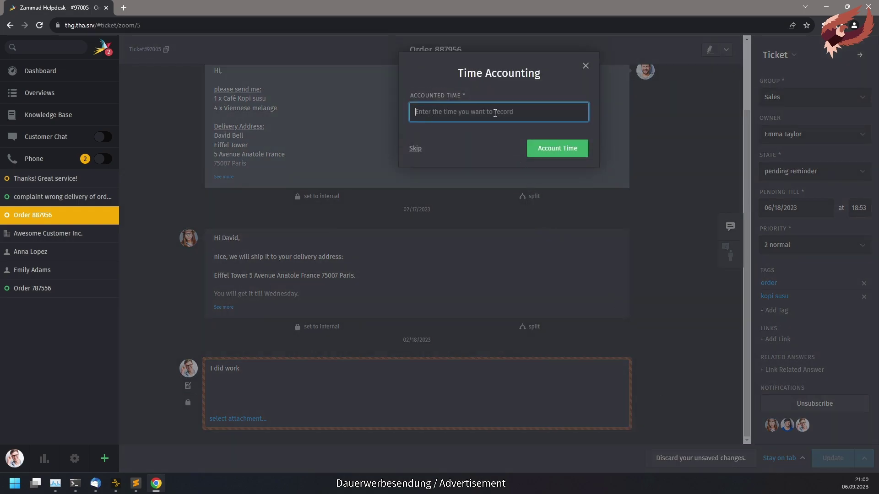
click(310, 262)
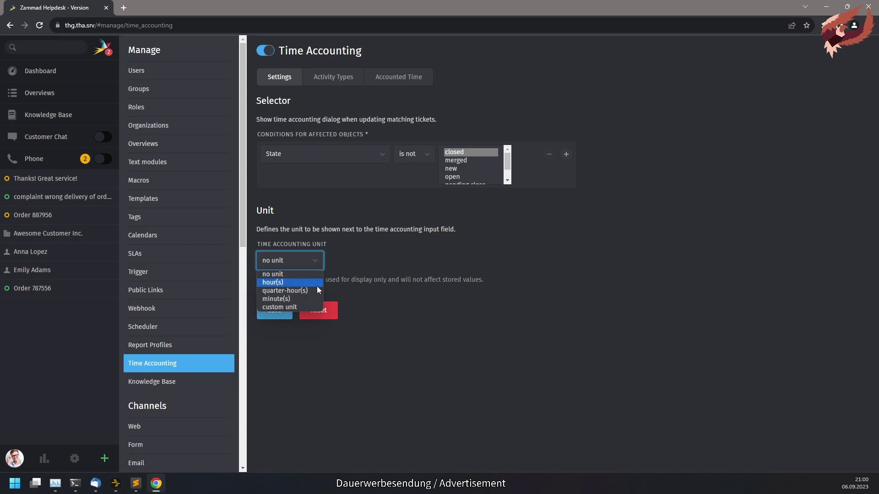
click(309, 307)
text(coffees)
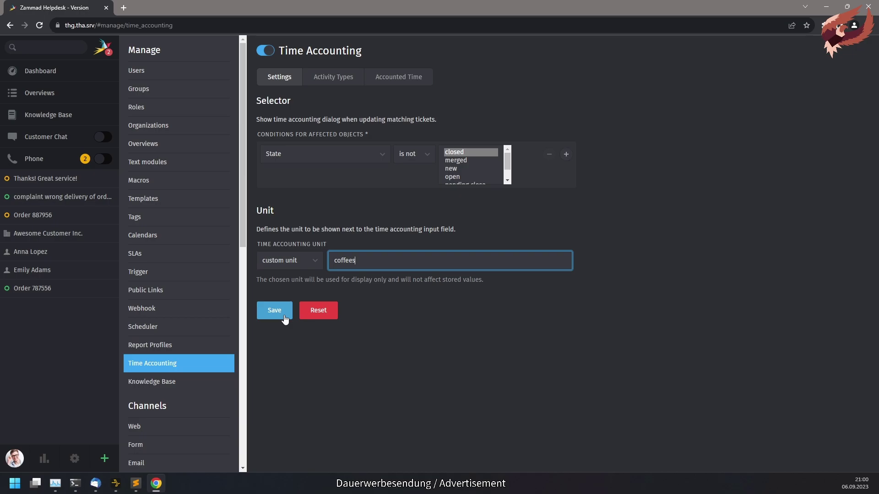
click(281, 313)
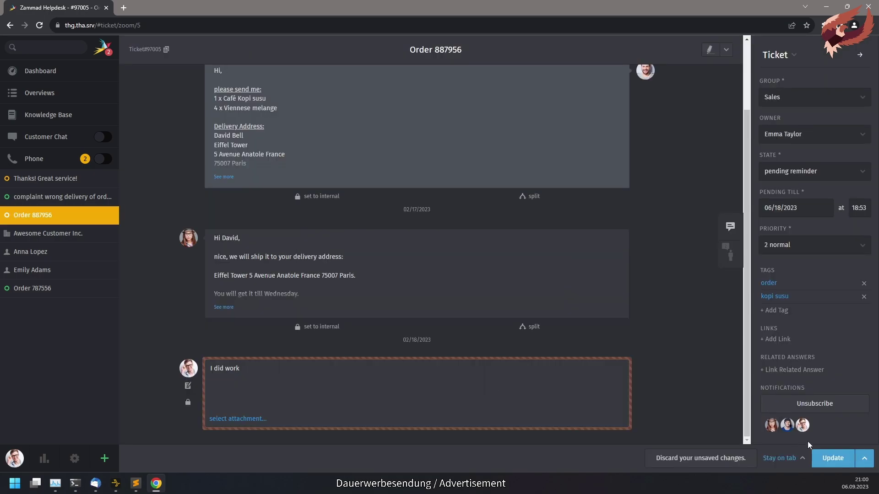
Post the 'I did work' note with 2.0 coffees accounted
click(833, 458)
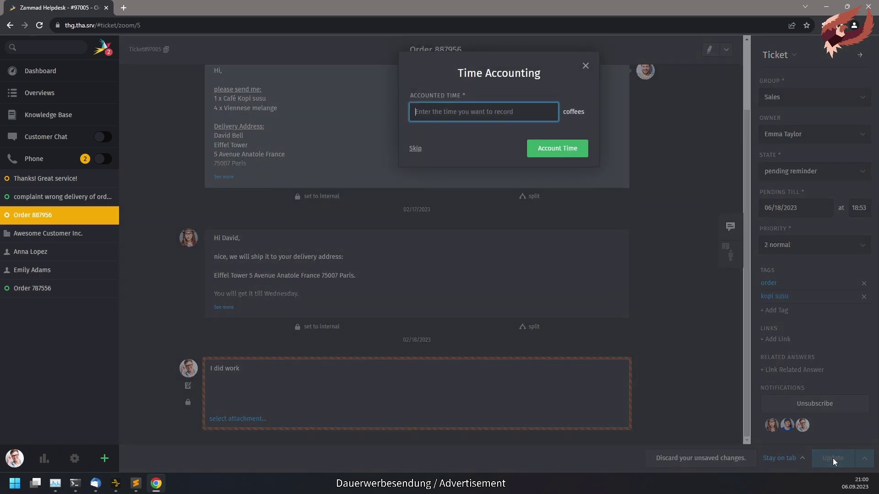
text(2)
click(559, 153)
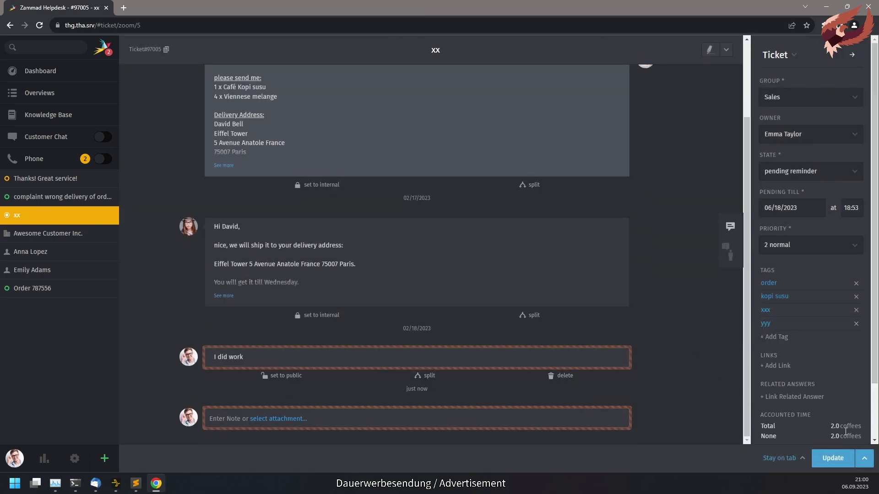
drag(831, 426, 855, 426)
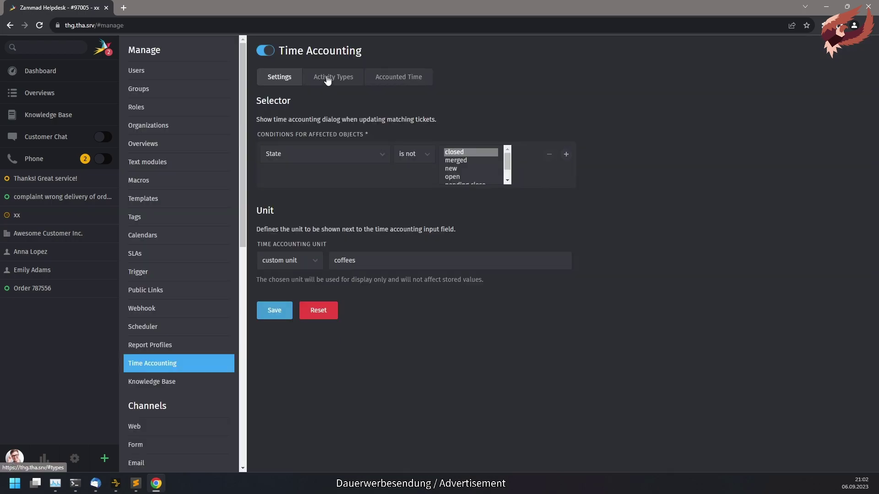
Enable activity type selection on the Activity Types tab and save it
click(328, 80)
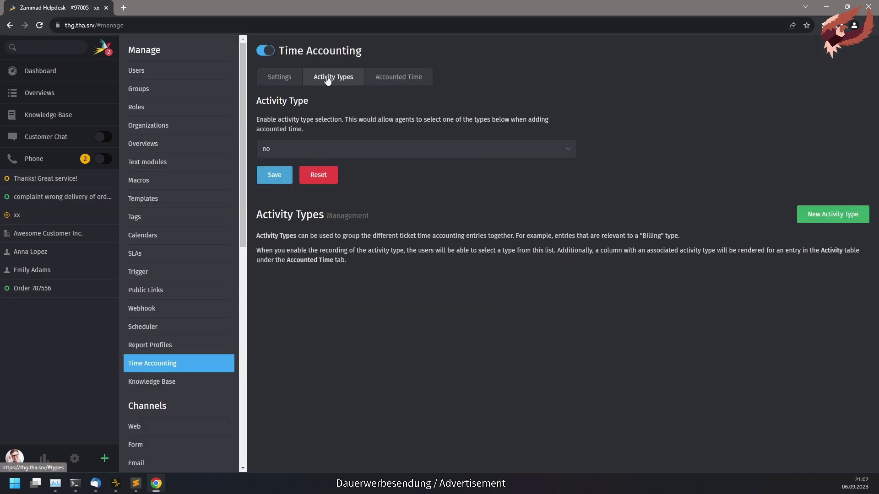
click(366, 150)
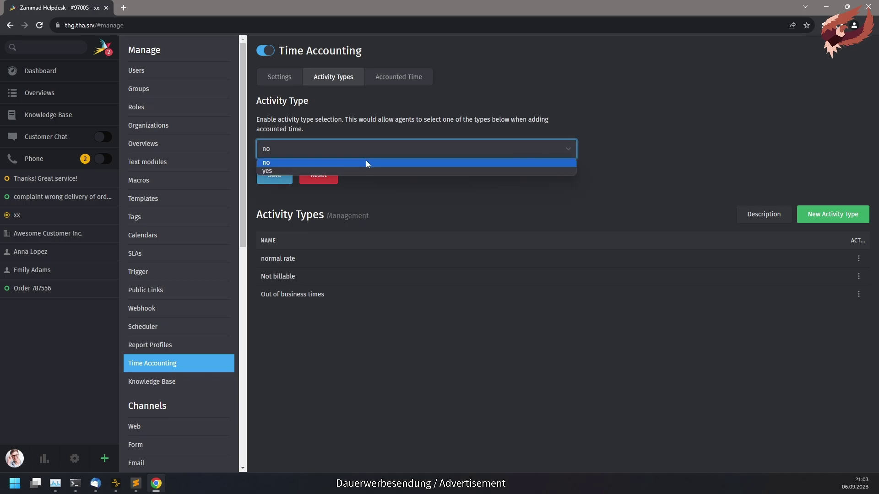
click(366, 161)
click(277, 180)
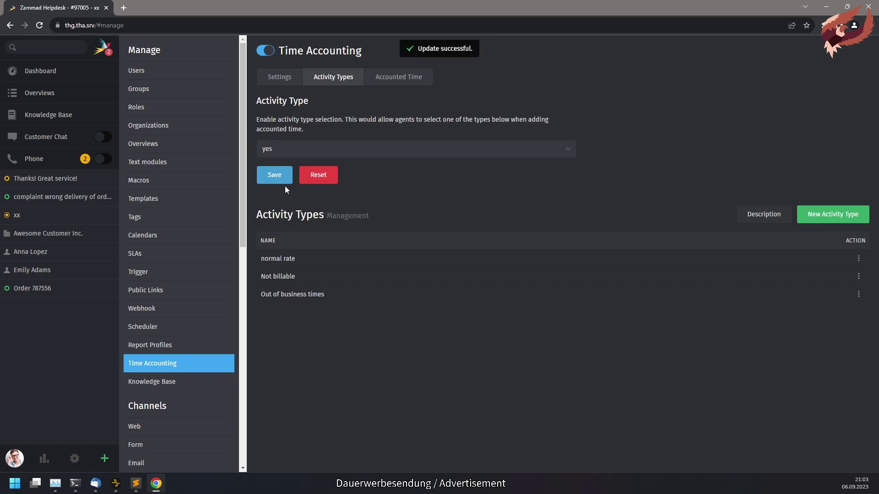
Post the 'stuff done' note with 11 coffees logged as Not billable
click(471, 149)
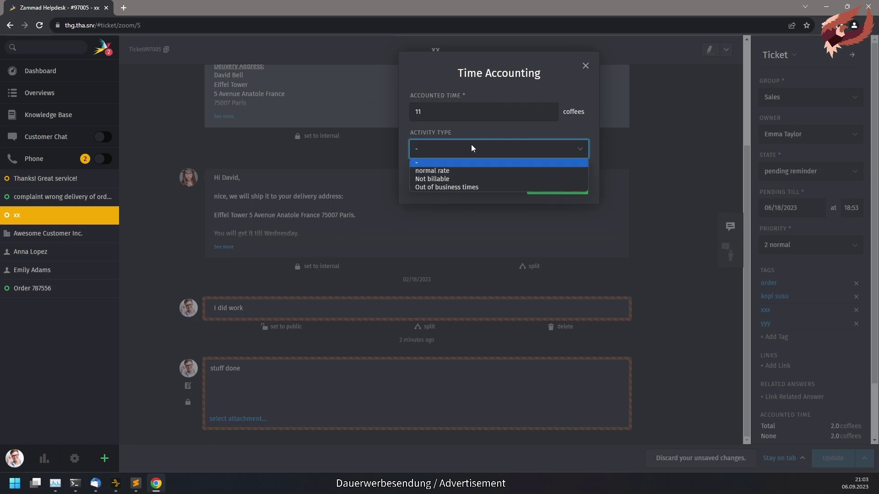
click(471, 178)
click(556, 187)
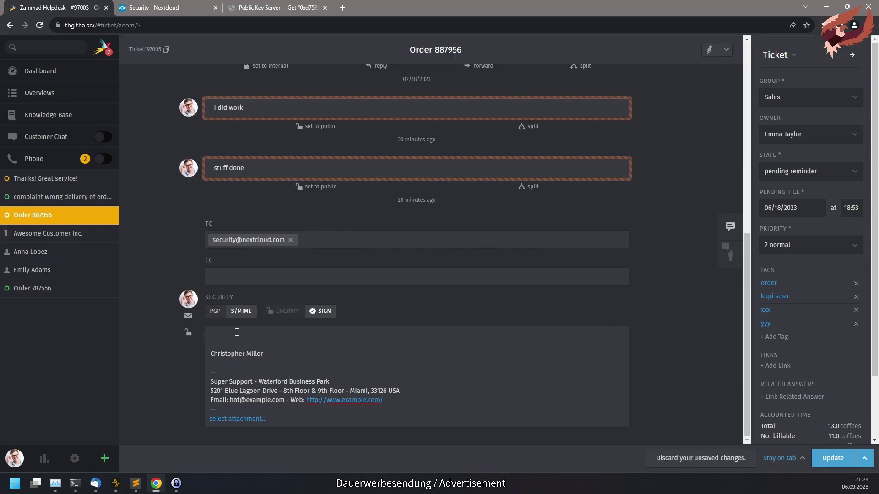
Switch the reply's security to PGP with encryption and signing turned on
click(216, 314)
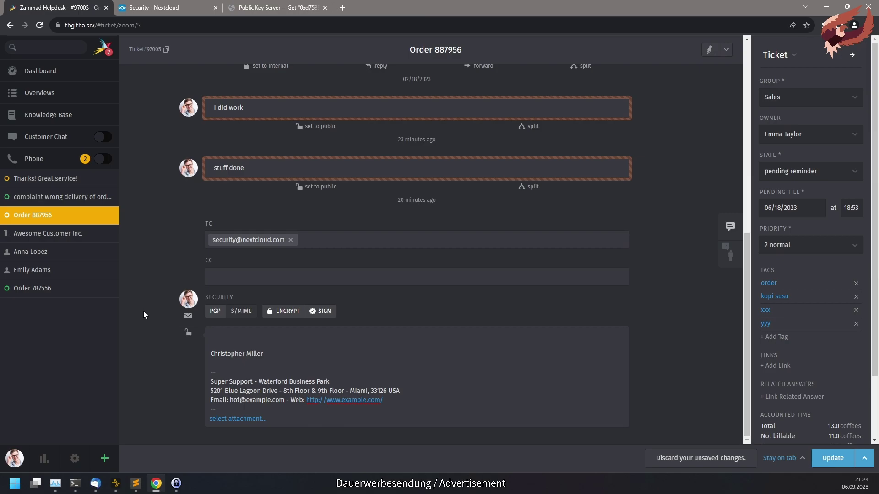
click(288, 313)
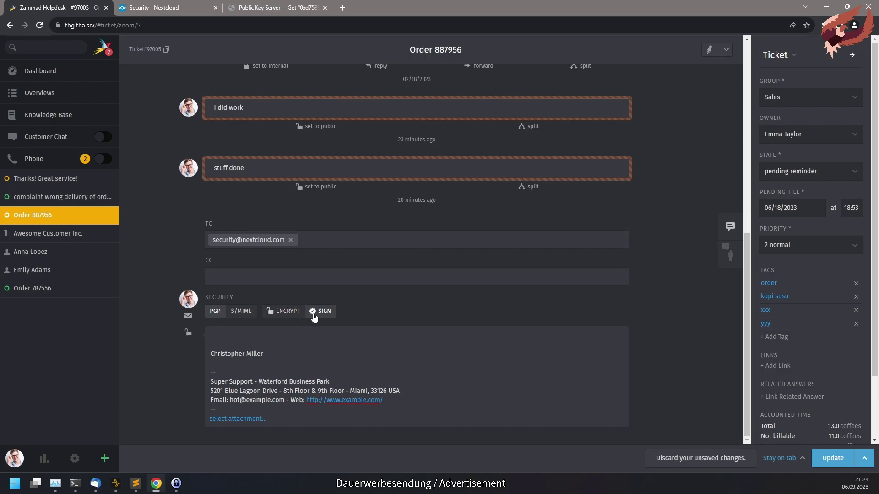
click(289, 313)
click(317, 315)
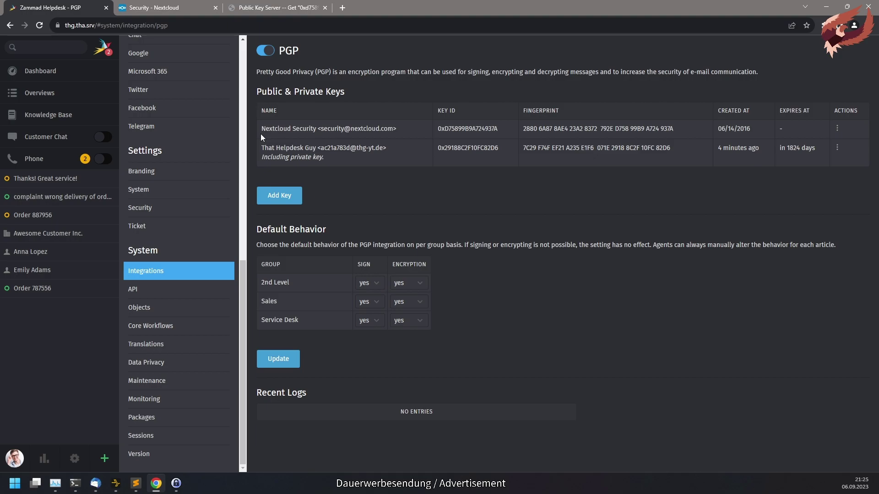
Check the Nextcloud Security key, then switch the reply from PGP back to S/MIME
drag(261, 135, 355, 133)
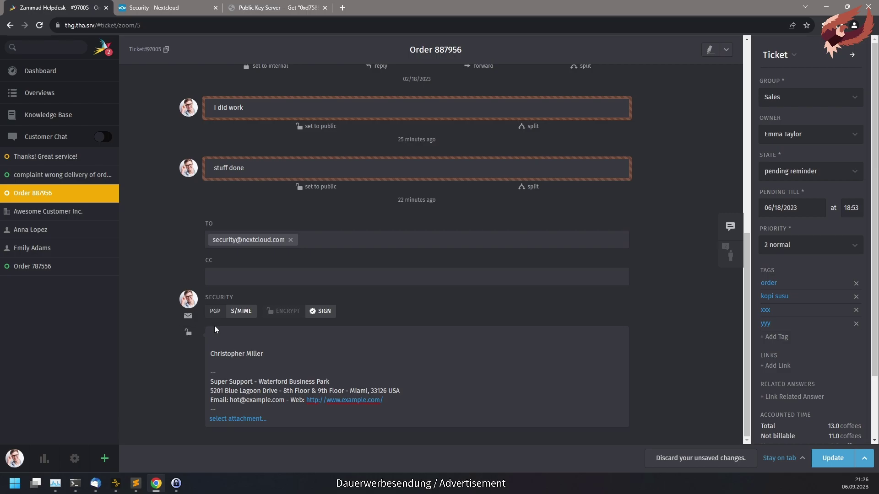
click(214, 313)
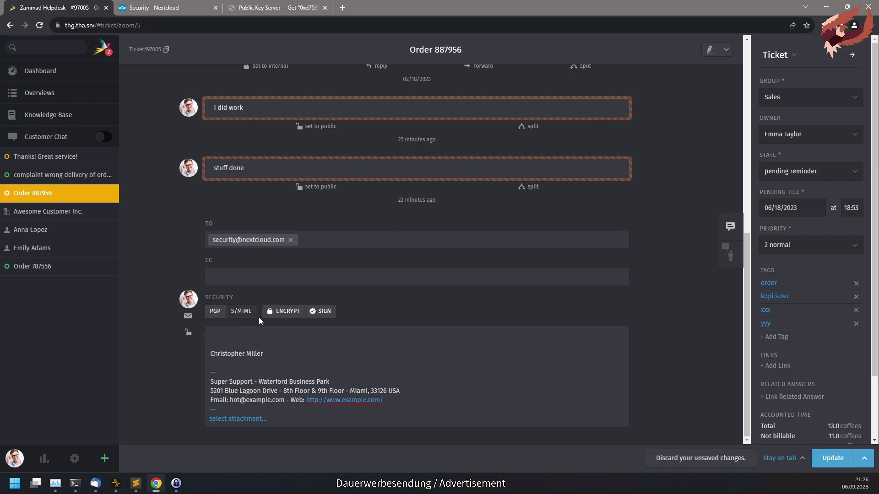
click(245, 318)
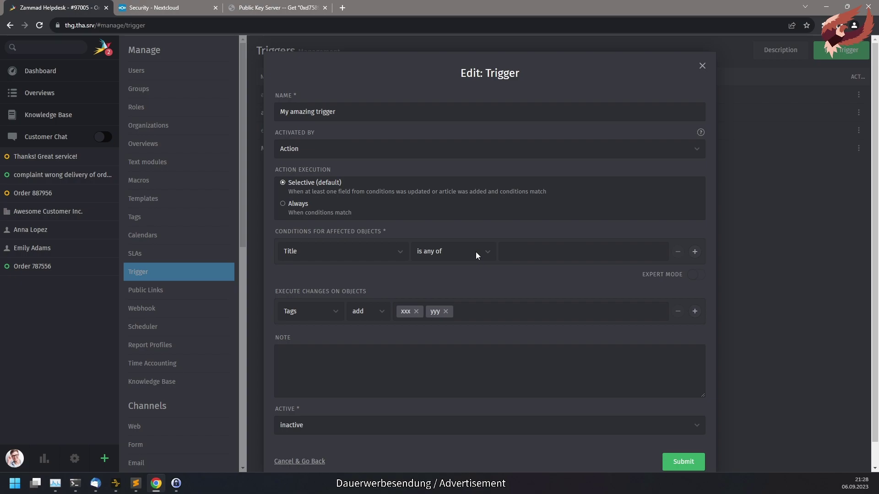
Compare the Title condition operators with those in the Drop amazon mails filter
click(476, 252)
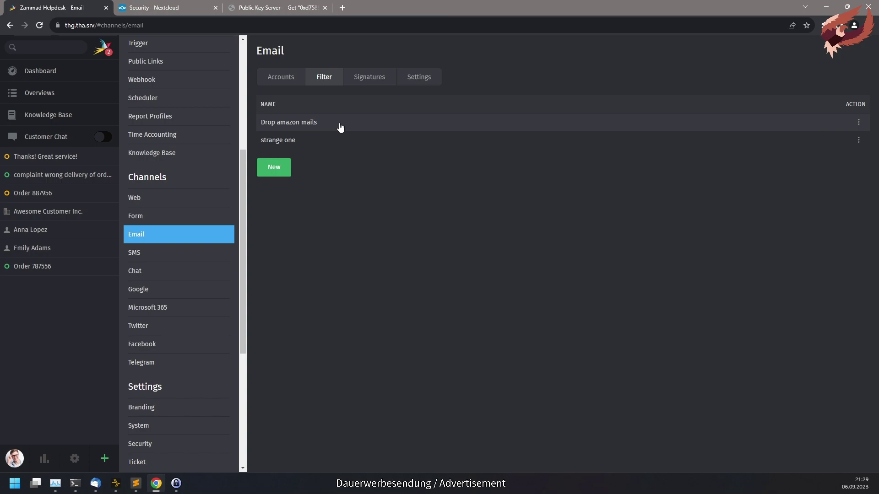
click(337, 123)
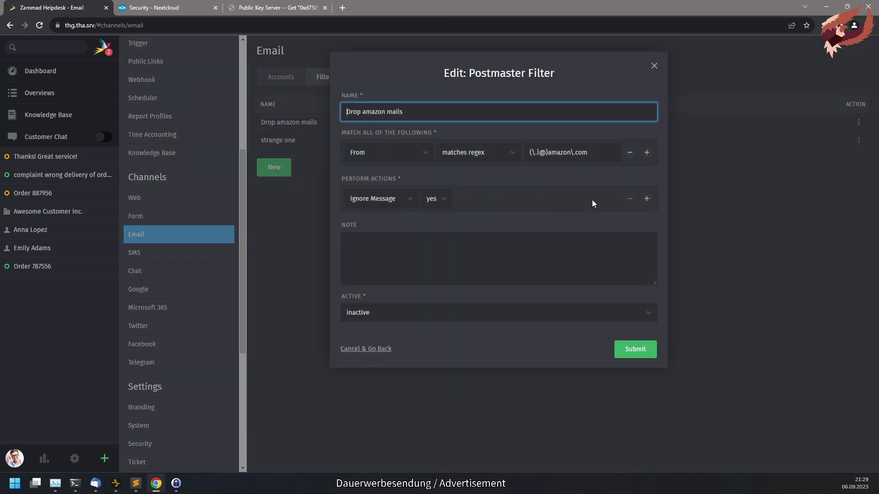
click(592, 200)
click(506, 151)
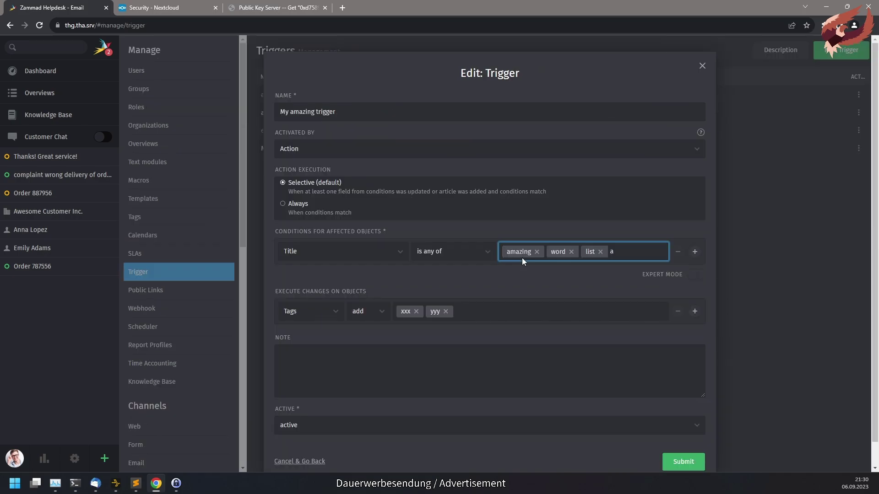
Add a Title condition value and set the operator to 'starts with one of'
key(Return)
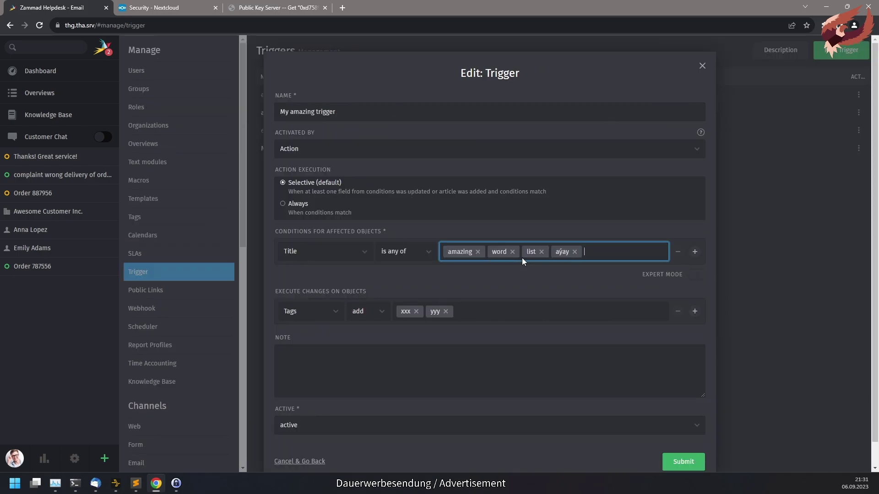
click(408, 254)
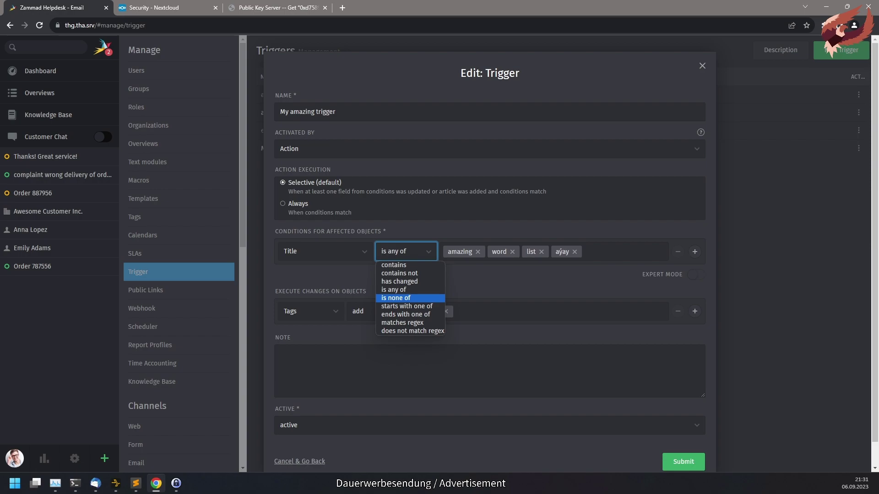
click(412, 253)
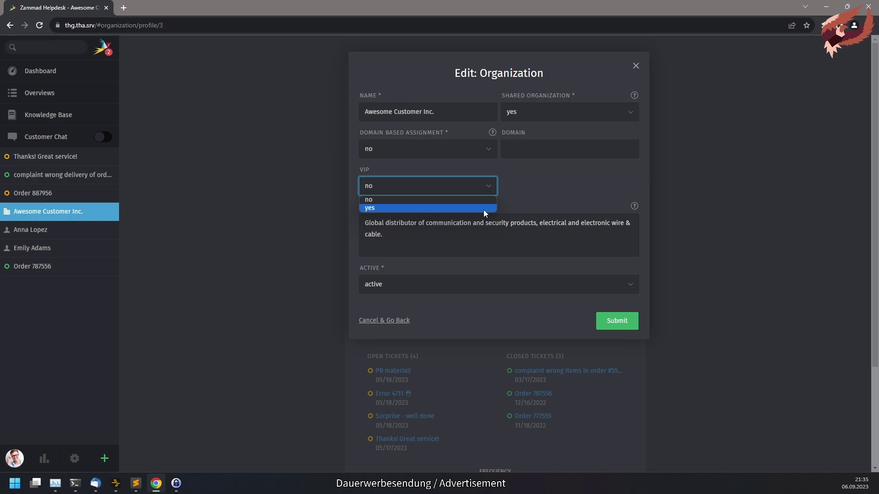
Set VIP to yes for Awesome Customer Inc. and submit the form
click(483, 210)
click(631, 322)
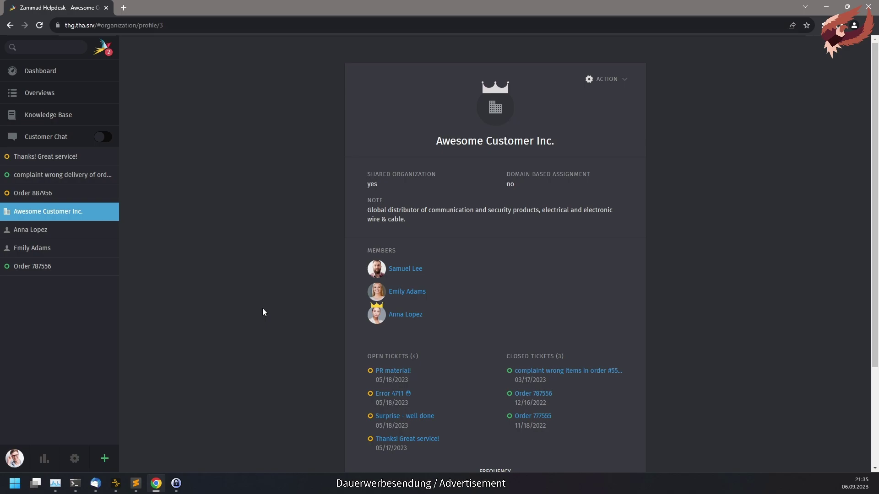
click(400, 314)
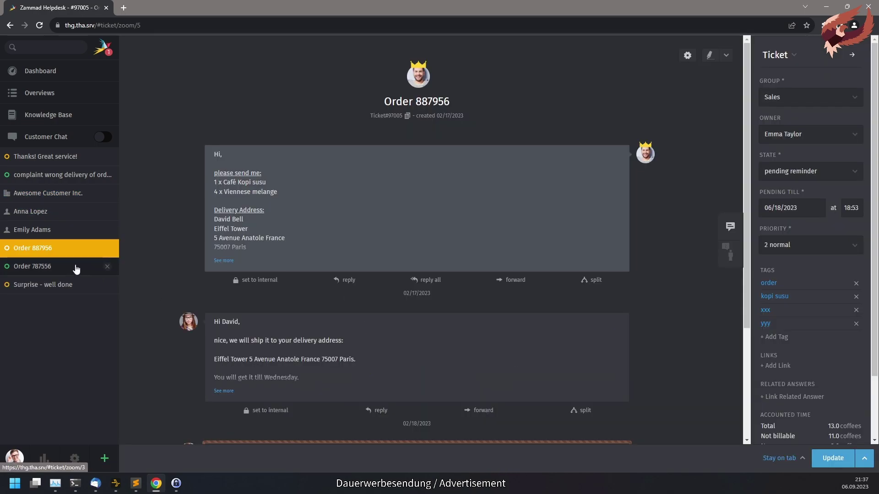
click(32, 266)
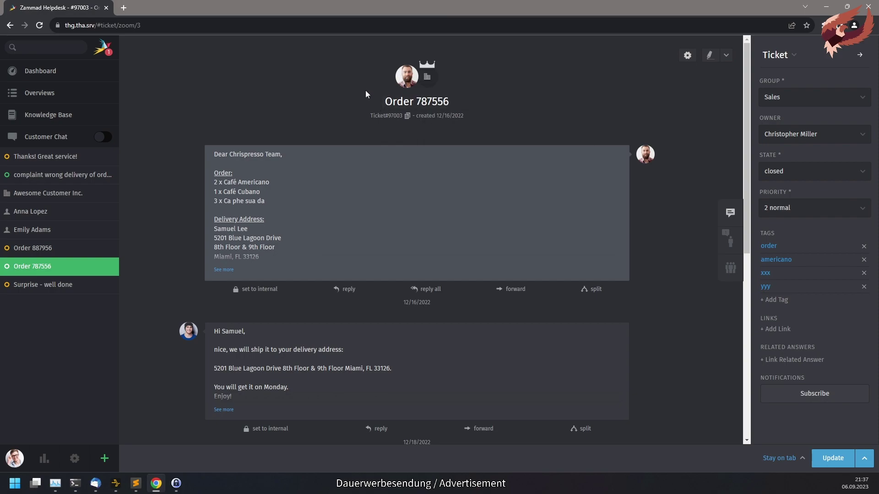
key(ctrl+shift+Tab)
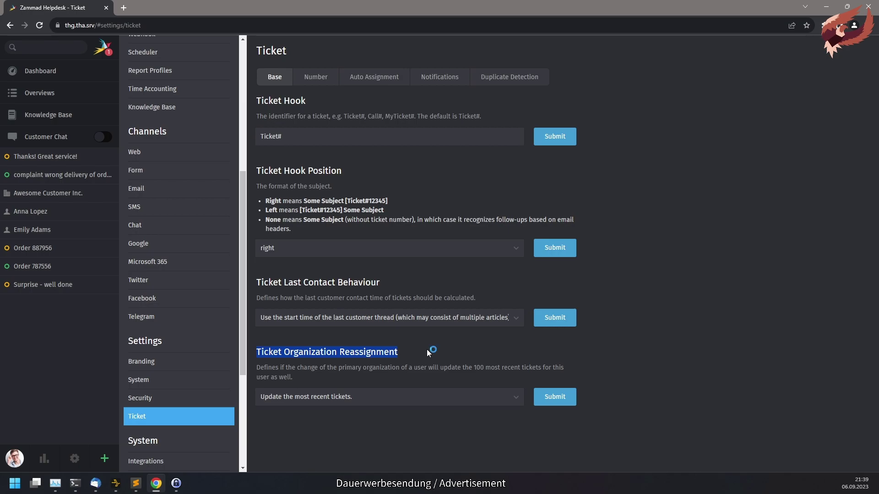
Keep Ticket Organization Reassignment on updating the most recent tickets, then reopen Awesome Customer Inc
click(447, 399)
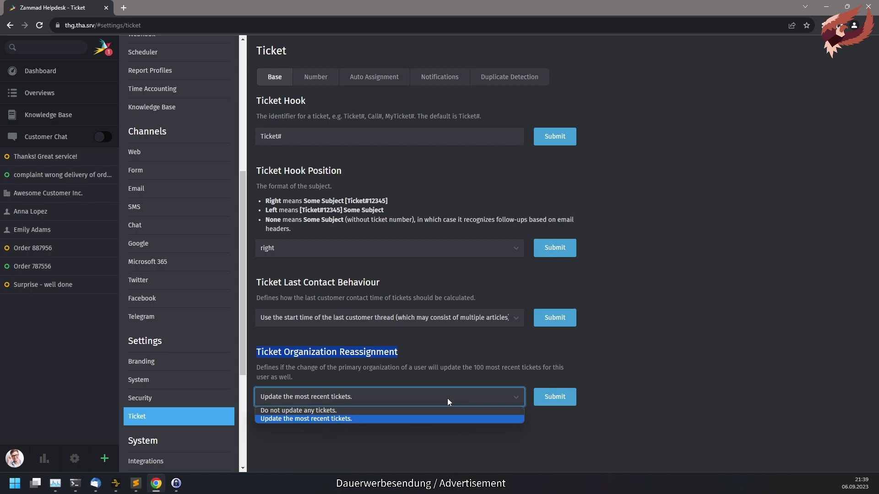
click(483, 375)
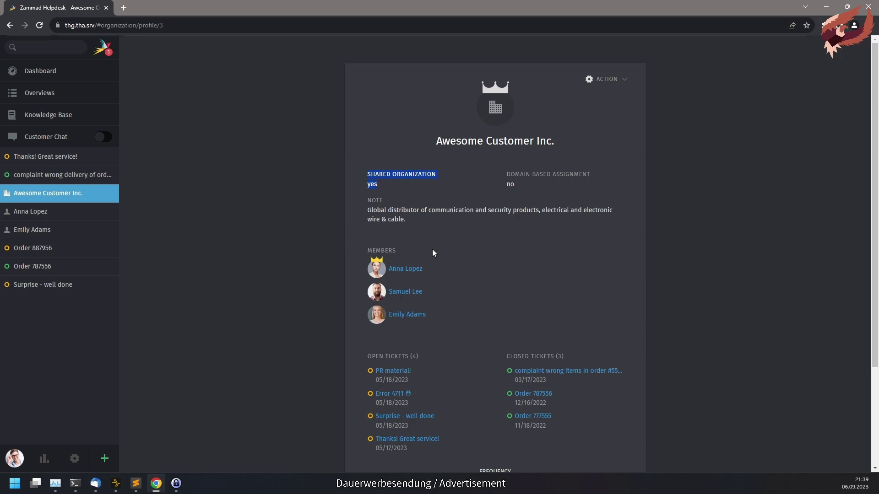
click(432, 253)
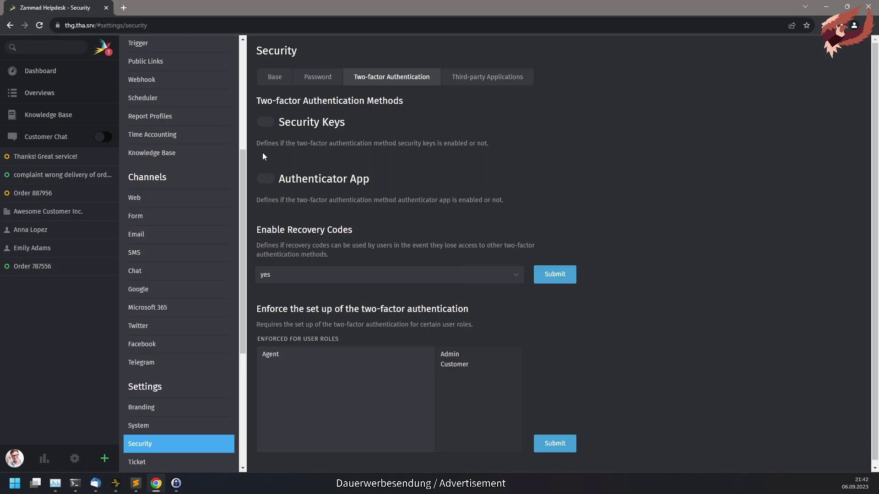
Enable security keys and authenticator app, and add Customer to the enforced two-factor roles
click(266, 124)
click(271, 179)
drag(256, 230, 435, 233)
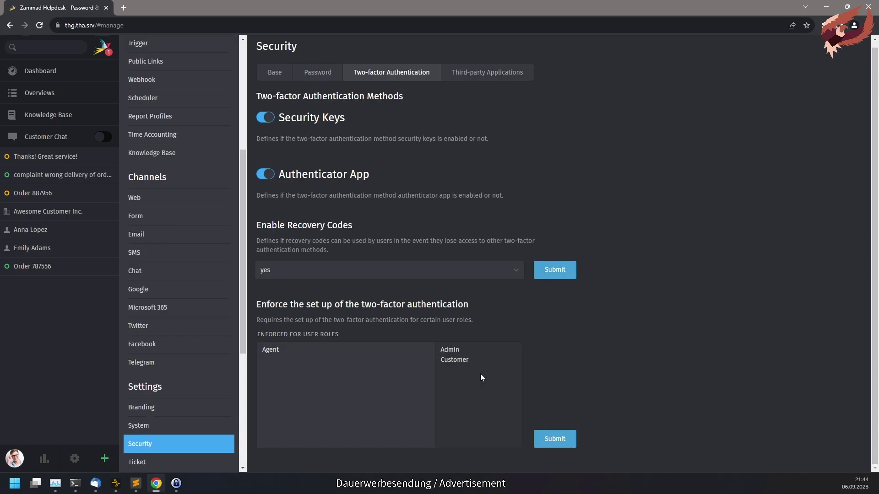
click(478, 361)
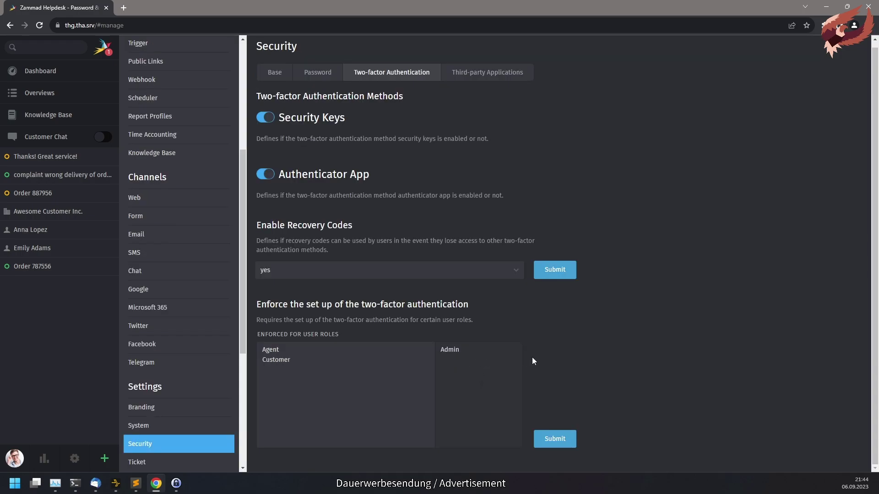